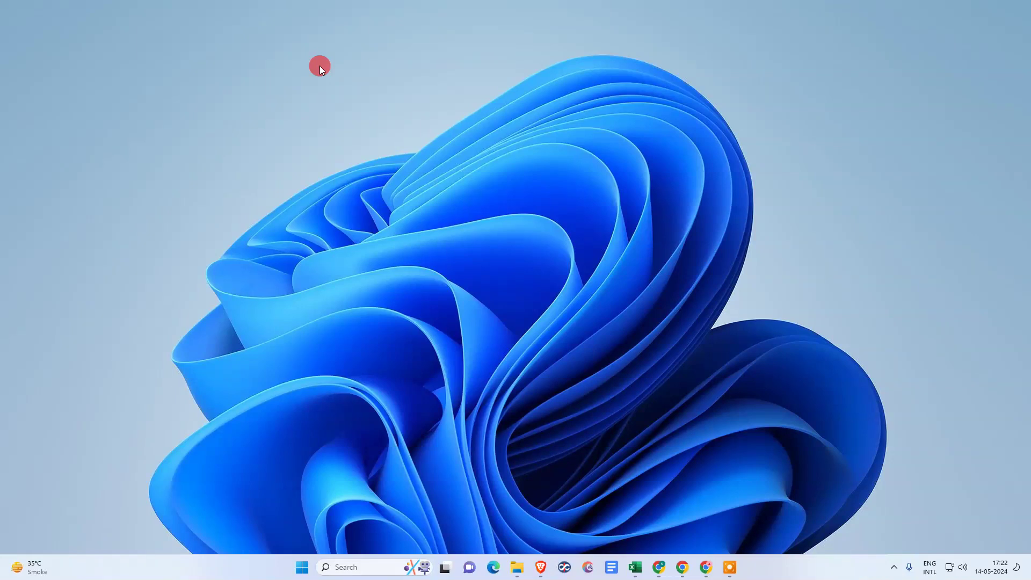
Refresh the desktop and launch Google Docs in Chrome from its shortcut
{"action": "right_click", "coordinate": [440, 64]}
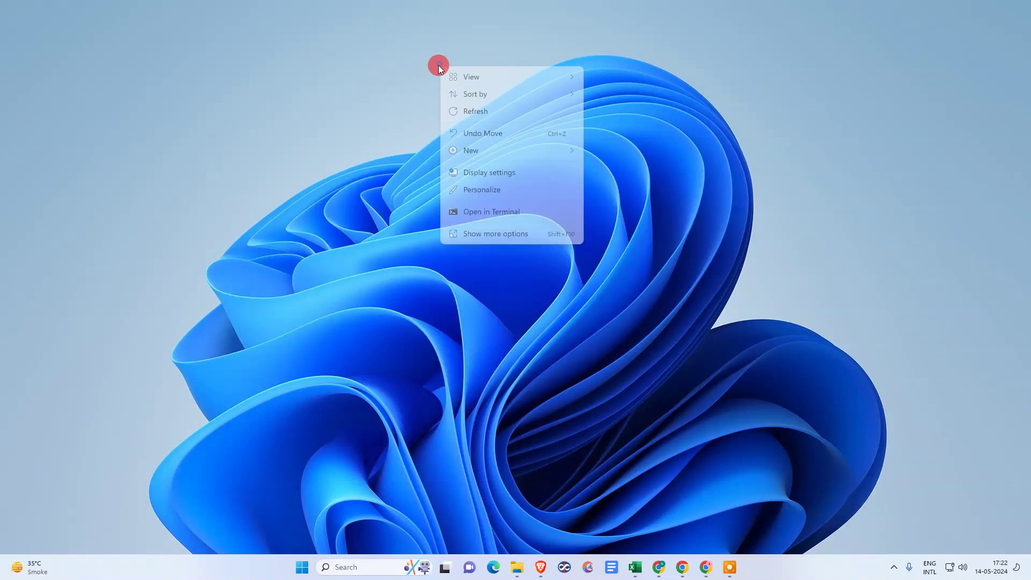
{"action": "left_click", "coordinate": [508, 110]}
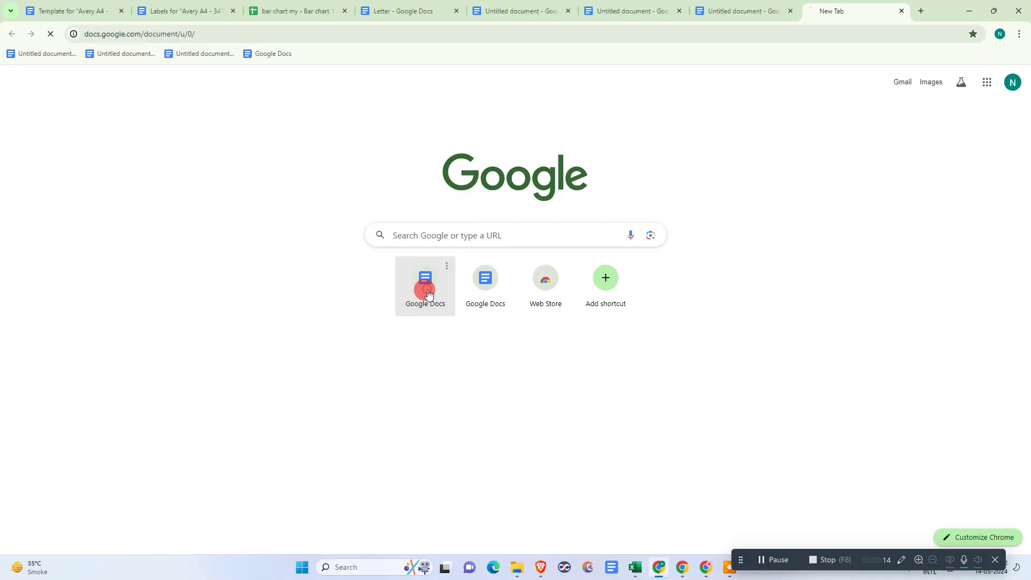
{"action": "left_click", "coordinate": [421, 287]}
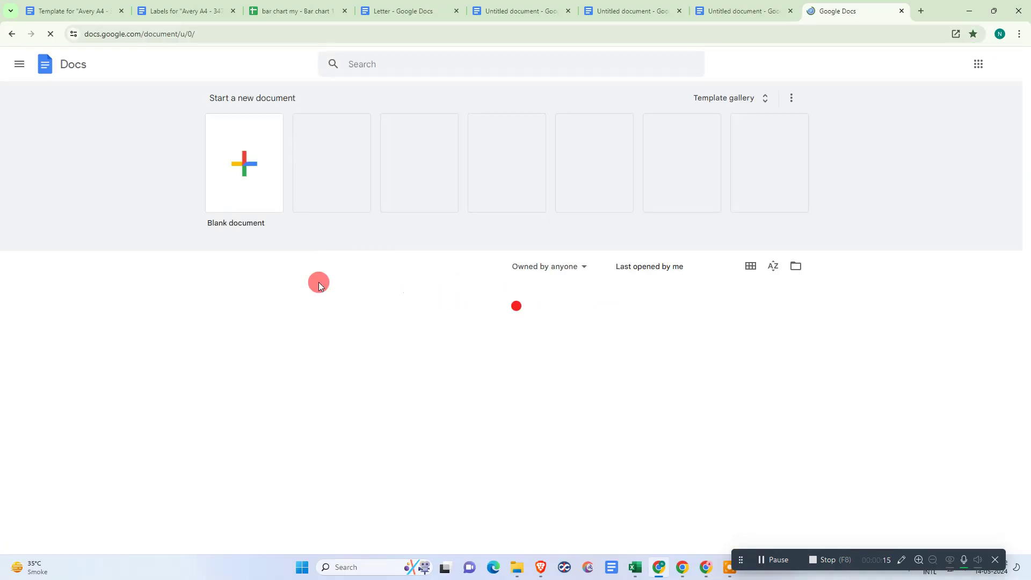
Create a Blank document and place the caret on its first line
{"action": "left_click", "coordinate": [247, 179]}
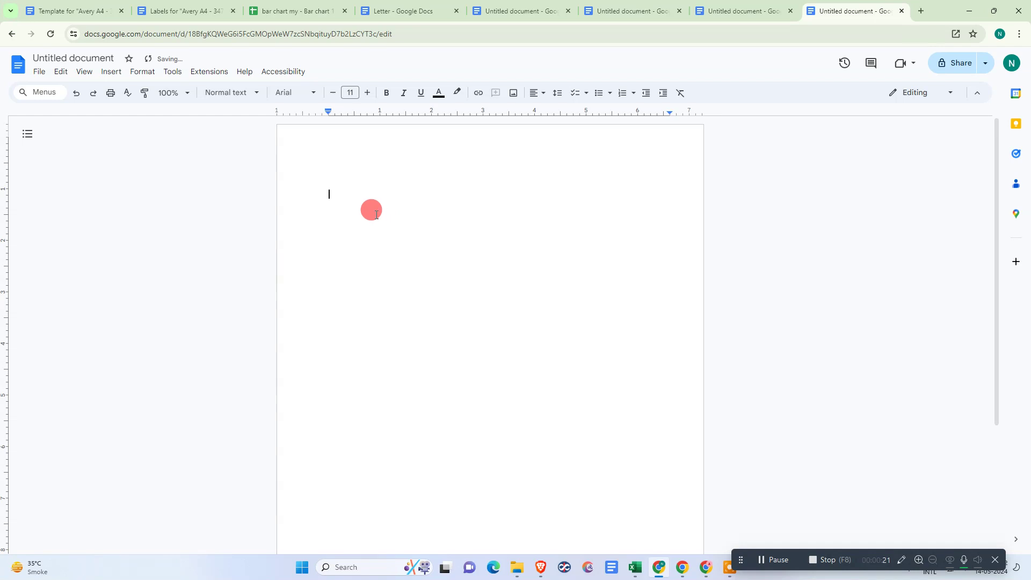
{"action": "double_click", "coordinate": [345, 193]}
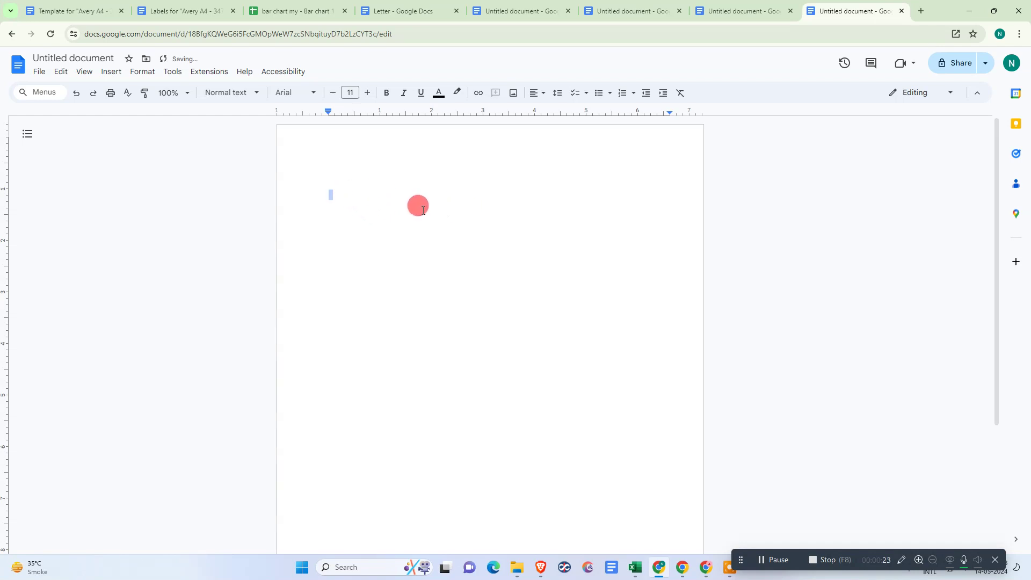
Insert an equation from the Insert menu's Equation option
{"action": "left_click", "coordinate": [110, 72]}
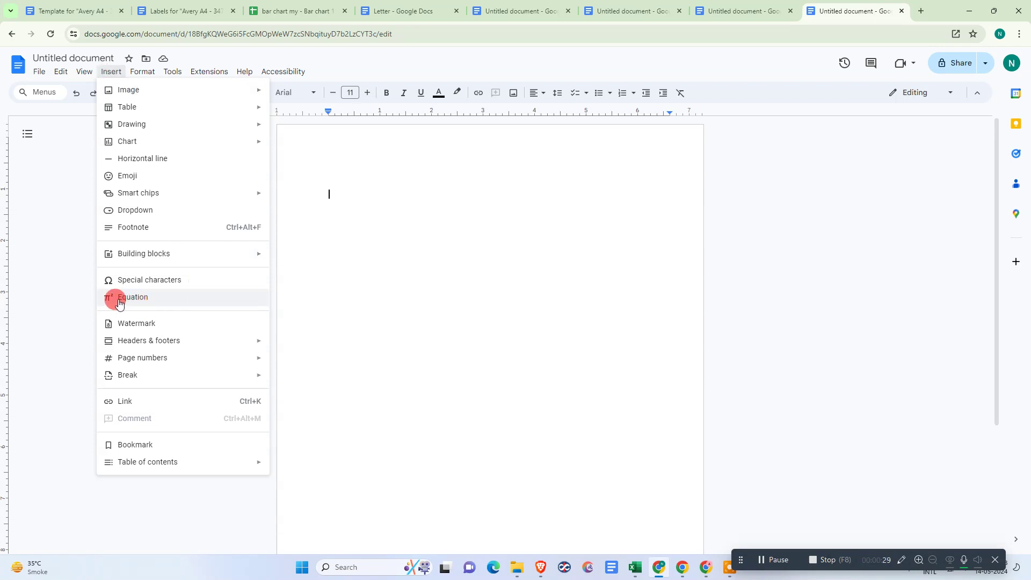
{"action": "left_click", "coordinate": [146, 304]}
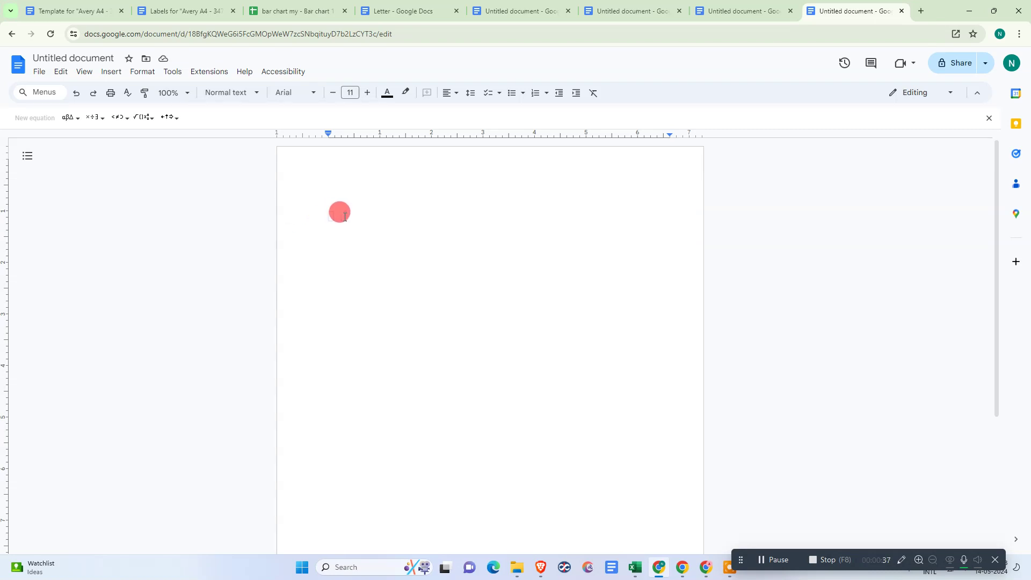
{"action": "type", "text": "DF DSD"}
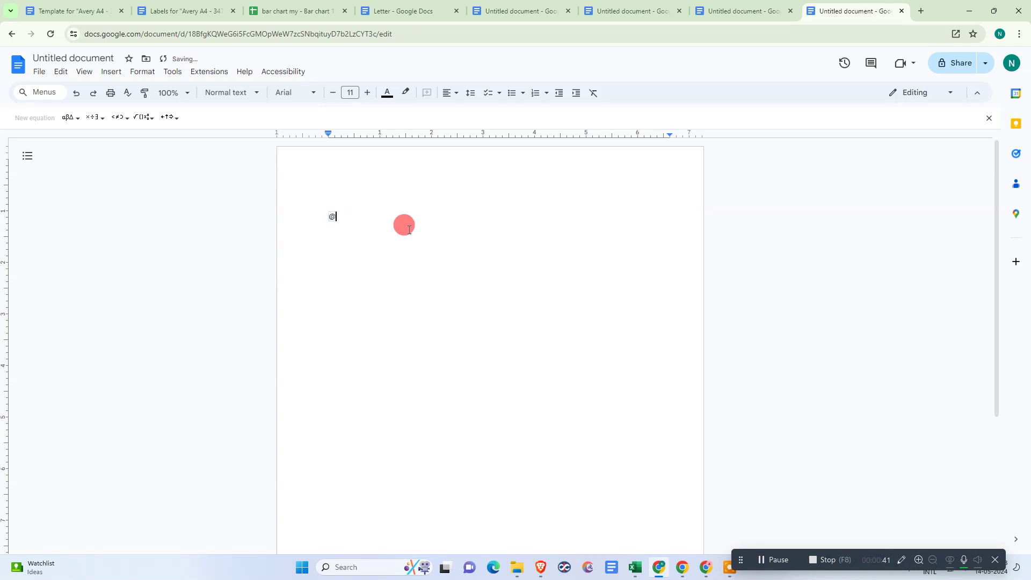
Delete the stray equation character and browse the math operations symbols without inserting any
{"action": "key", "text": "BackSpace"}
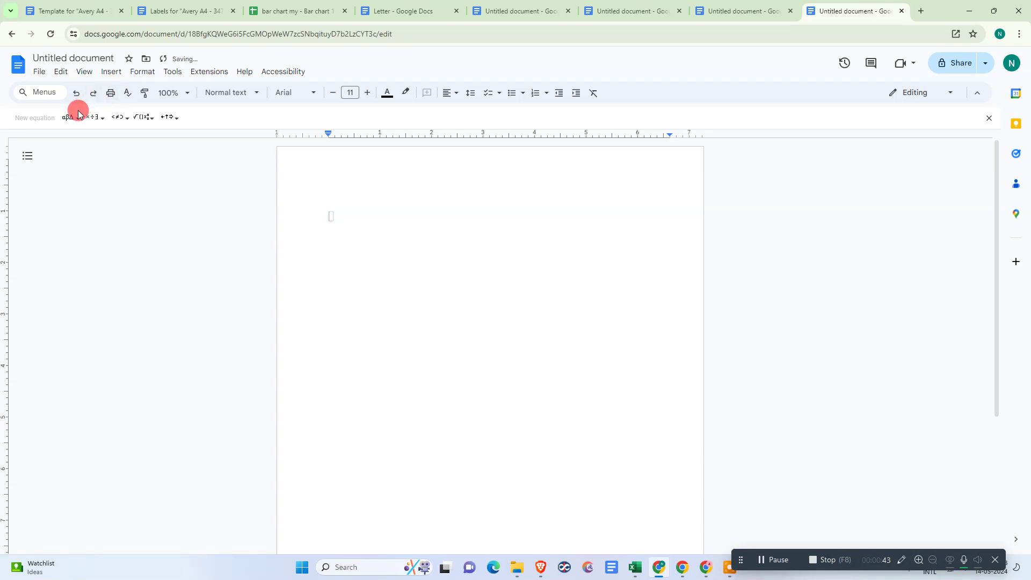
{"action": "left_click", "coordinate": [78, 113]}
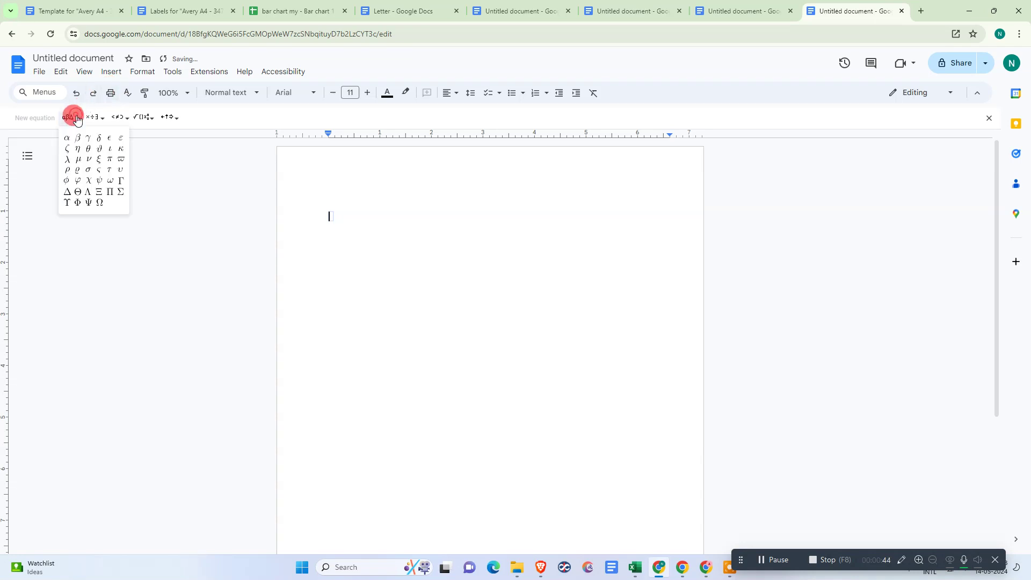
{"action": "left_click", "coordinate": [145, 118]}
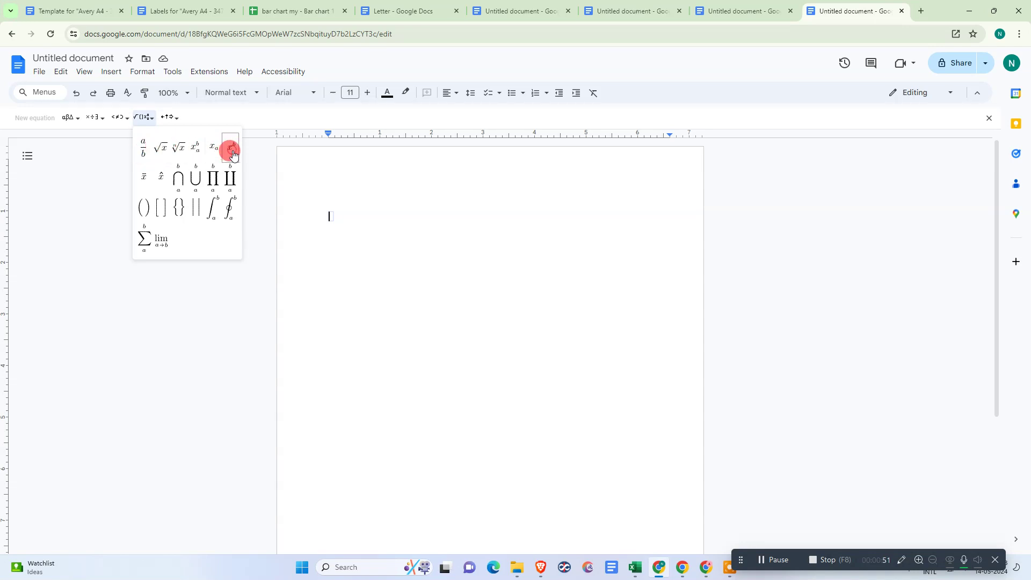
{"action": "left_click", "coordinate": [262, 163]}
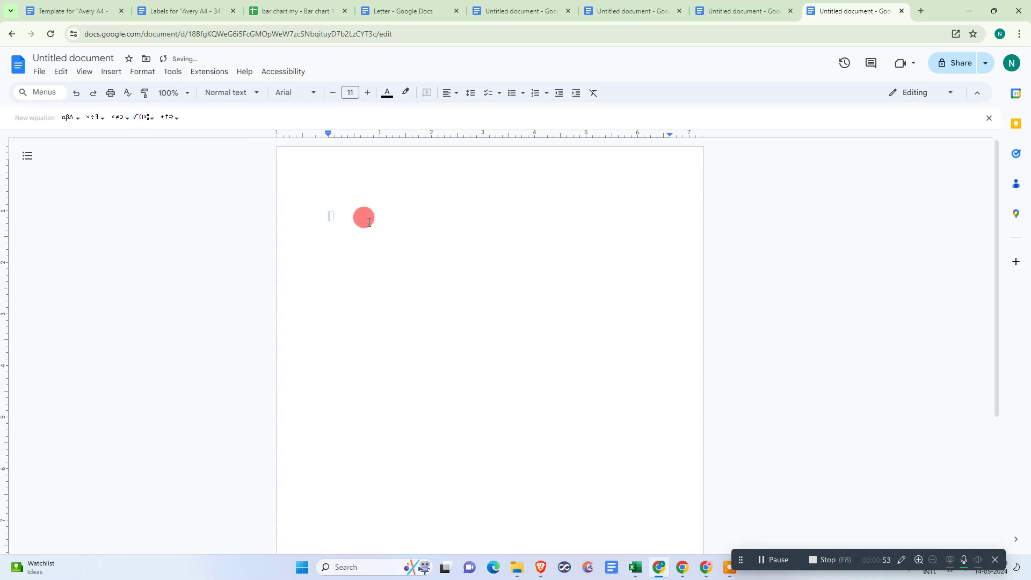
Try adding root symbols, an arrow and other symbols to the equation
{"action": "left_click", "coordinate": [143, 117]}
{"action": "left_click", "coordinate": [144, 142]}
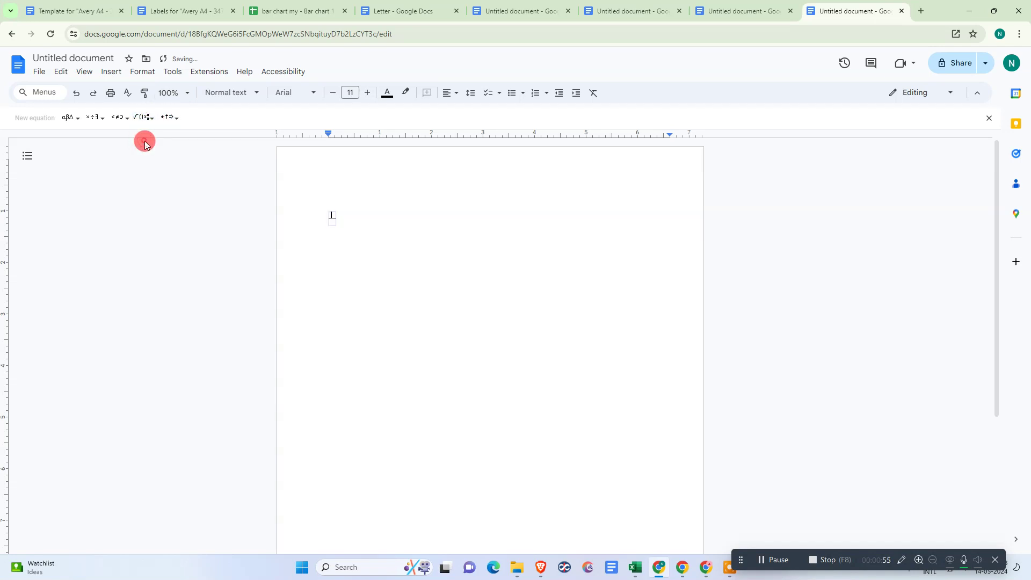
{"action": "left_click", "coordinate": [168, 117]}
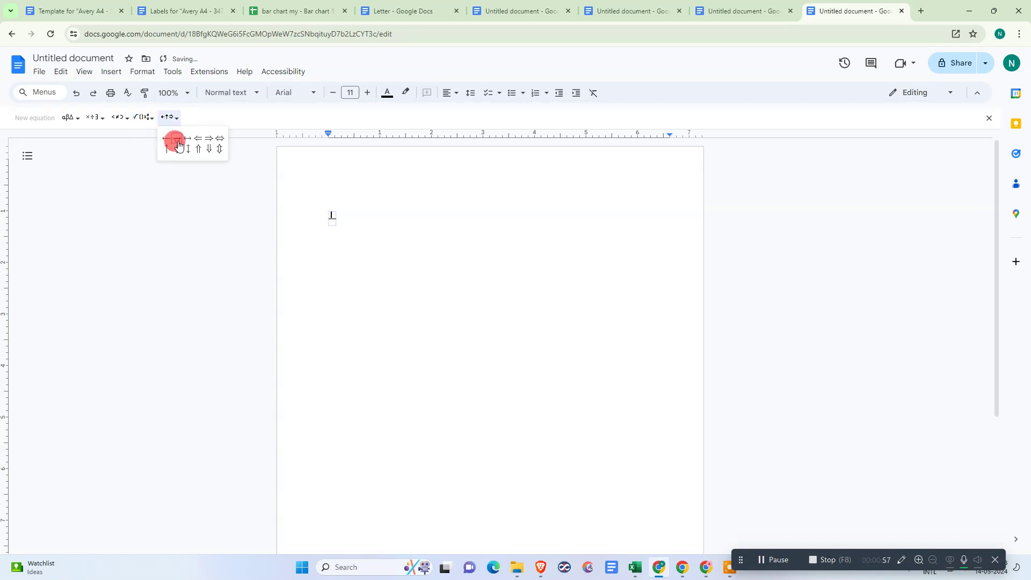
{"action": "left_click", "coordinate": [179, 147]}
{"action": "left_click", "coordinate": [145, 118]}
{"action": "left_click", "coordinate": [158, 146]}
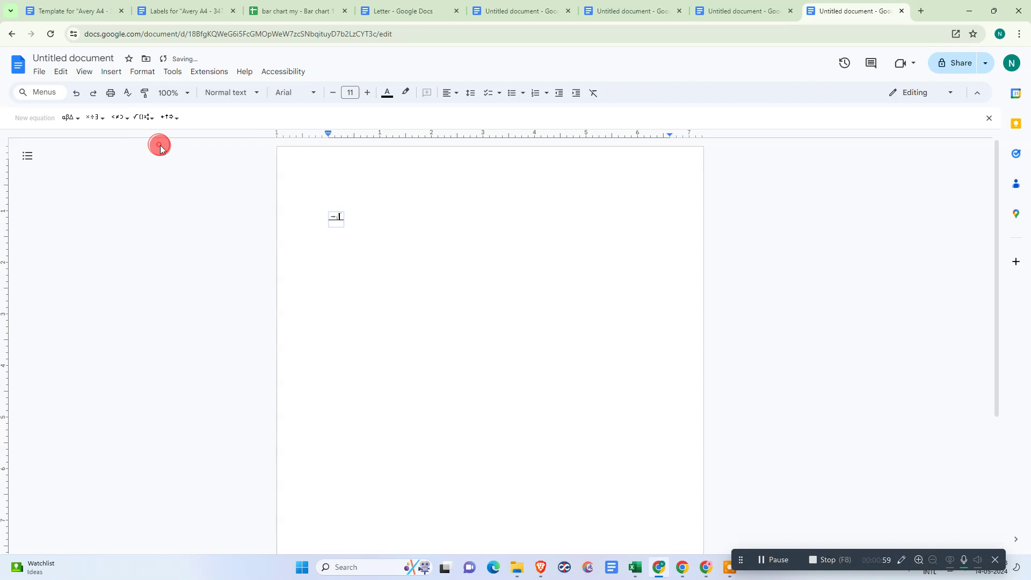
Delete the trial symbols and reopen the math operations list
{"action": "left_click", "coordinate": [334, 218]}
{"action": "key", "text": "BackSpace"}
{"action": "left_click", "coordinate": [145, 117]}
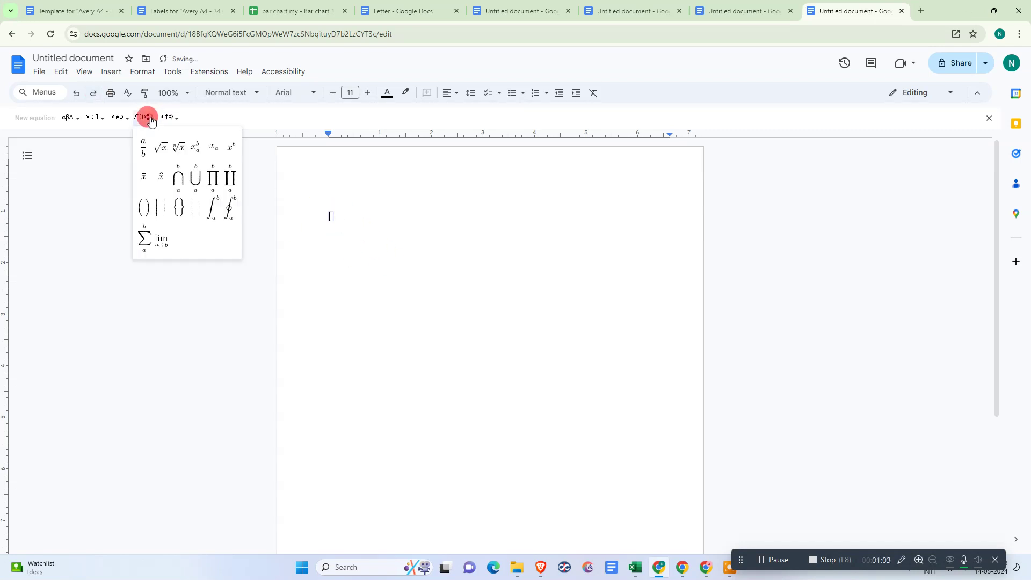
Insert a square root and work with the letters SD SADF SDF after it
{"action": "left_click", "coordinate": [167, 141]}
{"action": "type", "text": "√SD SADF SD"}
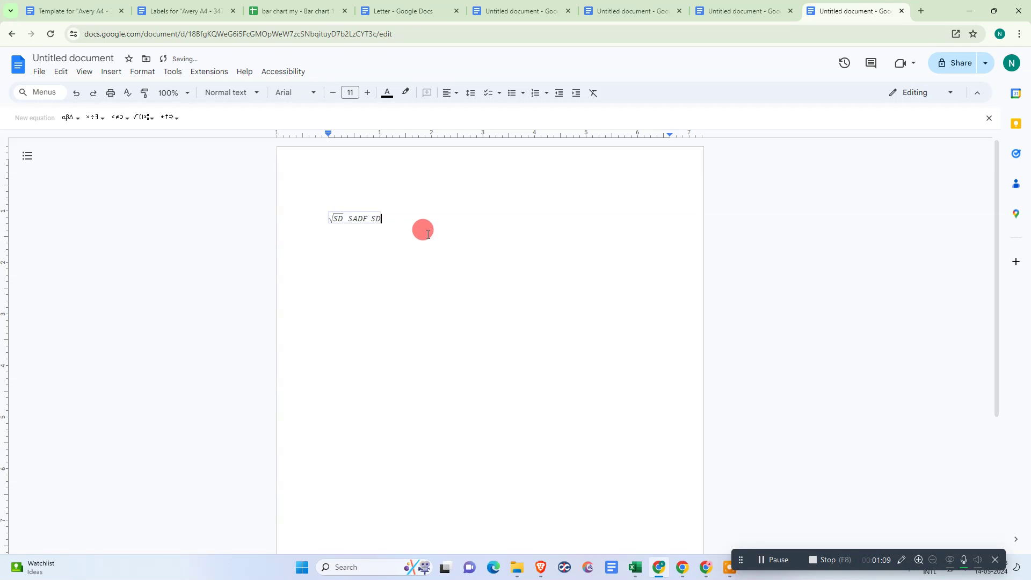
{"action": "type", "text": "F"}
{"action": "double_click", "coordinate": [354, 218]}
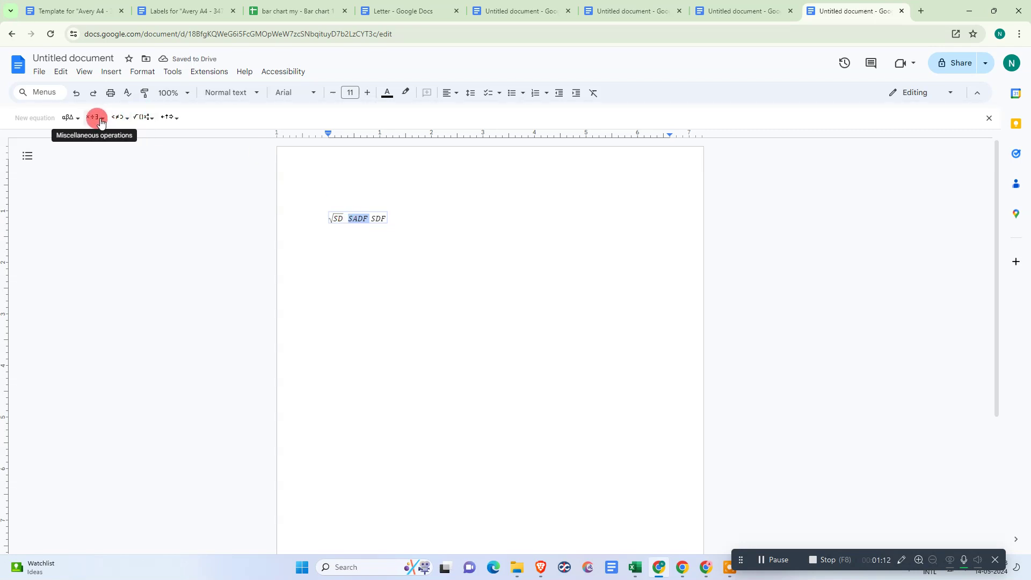
{"action": "left_click", "coordinate": [368, 218]}
Leave the equation, select its whole line, and minimise Chrome to the desktop
{"action": "left_click", "coordinate": [427, 215]}
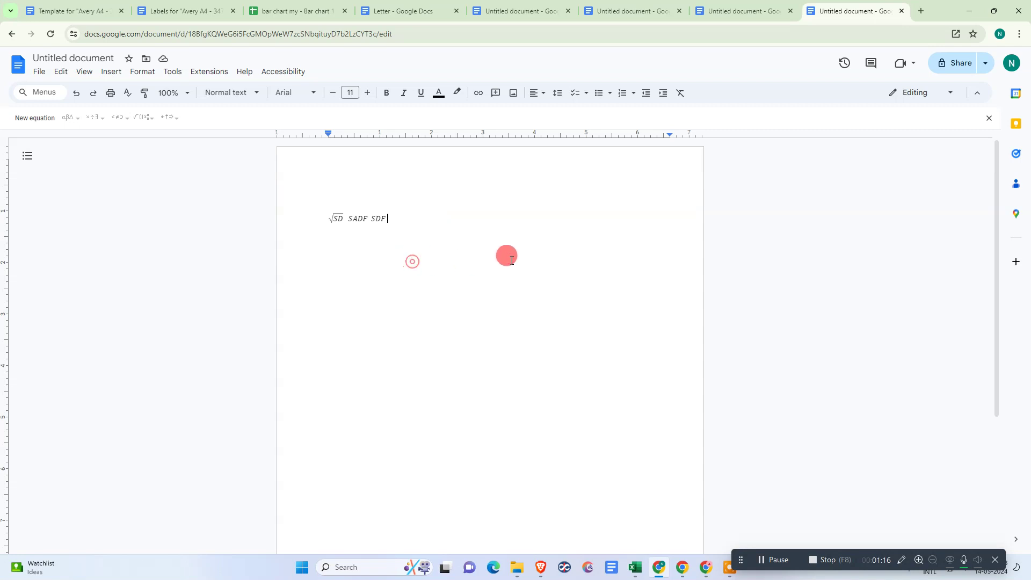
{"action": "triple_click", "coordinate": [332, 211]}
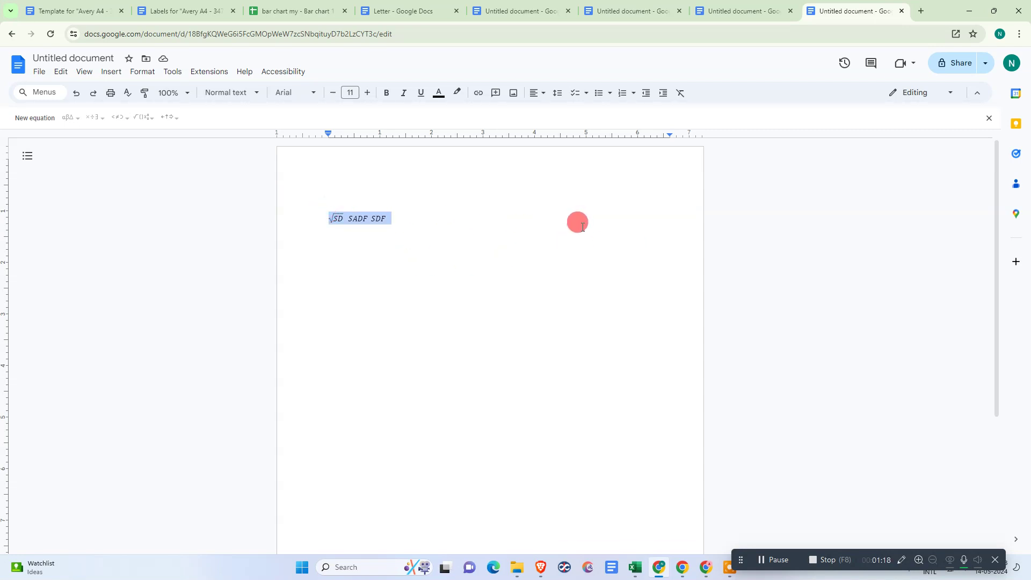
{"action": "key", "text": "super+d"}
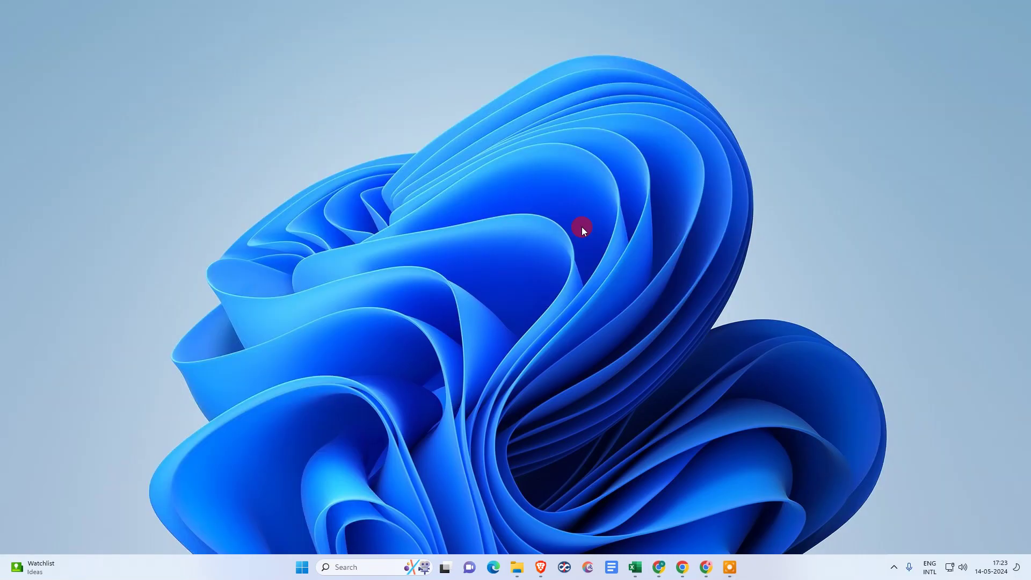